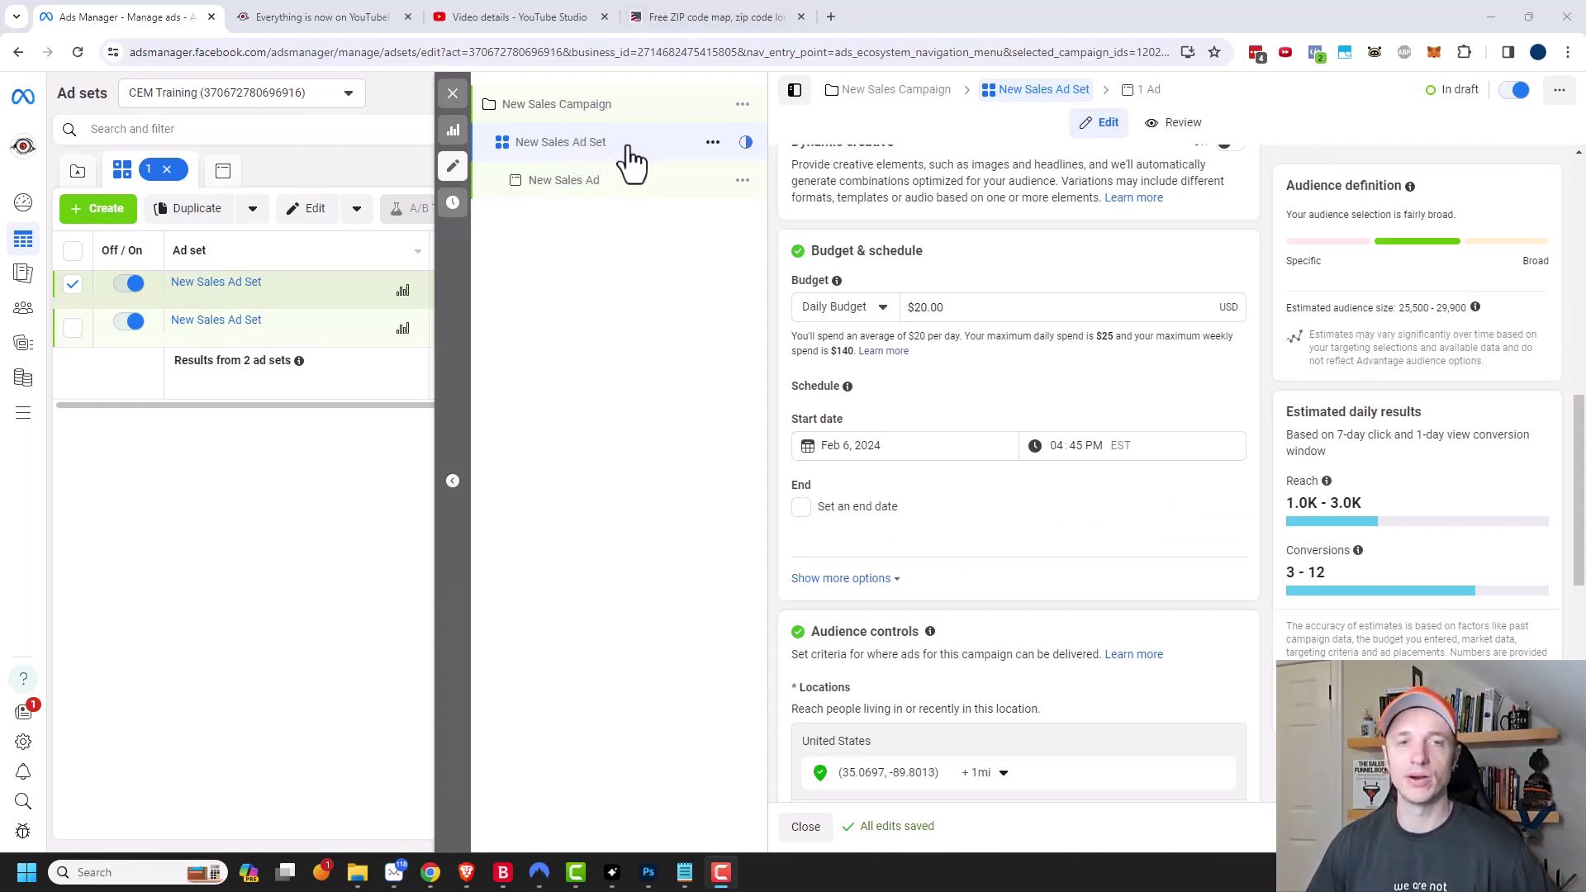
# Show the New Sales Campaign settings with Advantage campaign budget off
pyautogui.click(620, 104)
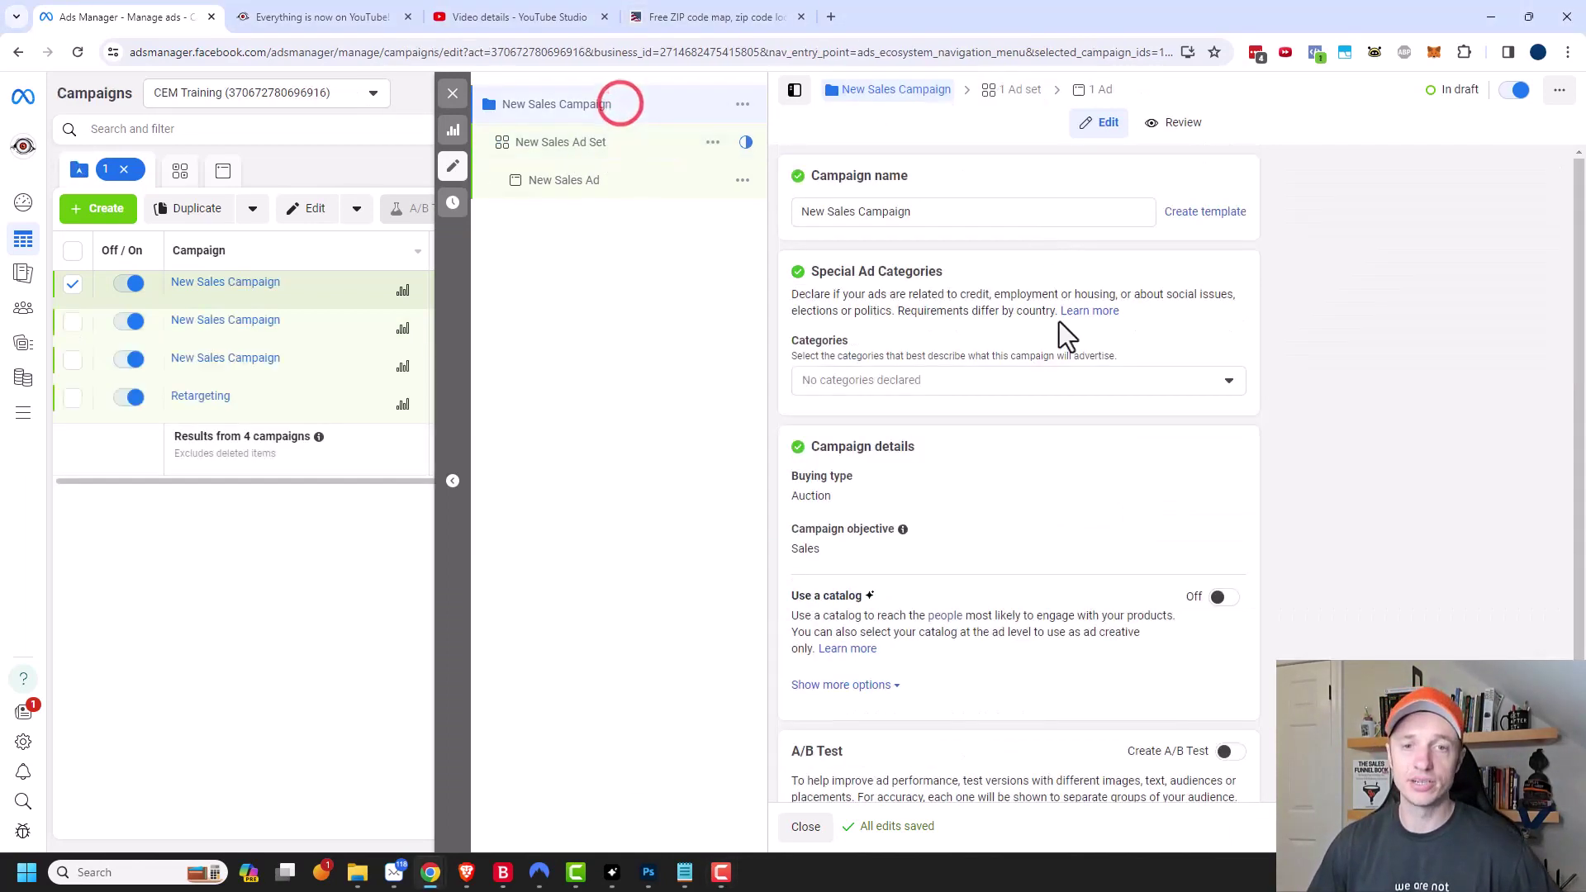
pyautogui.scroll(-2, 923, 397)
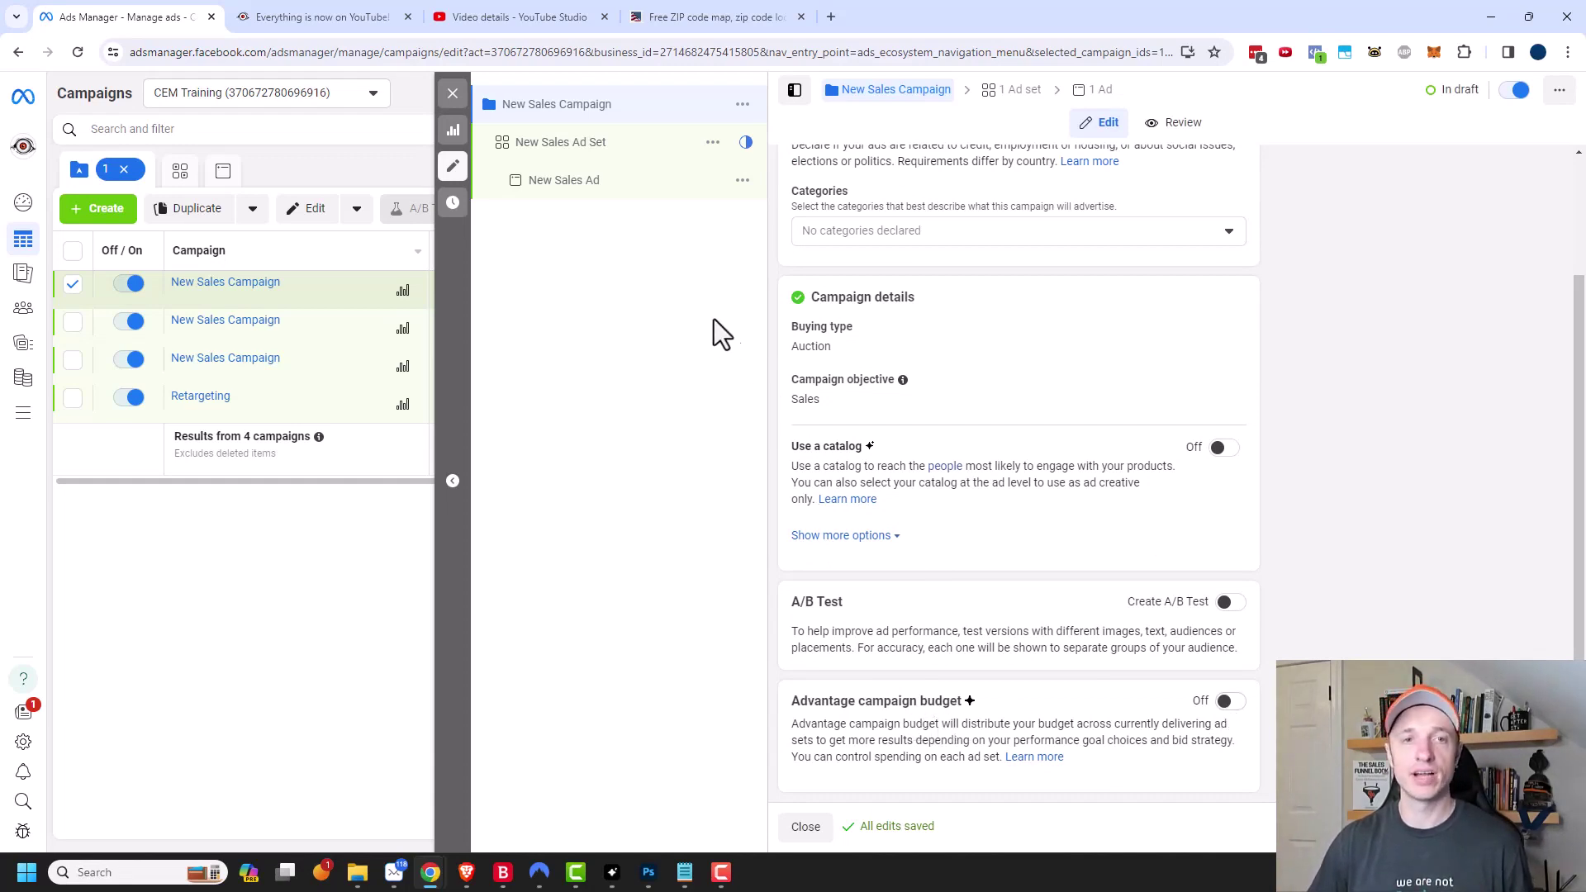
# Show the New Sales Ad Set's Daily versus Lifetime Budget choices under Budget & schedule
pyautogui.click(665, 146)
pyautogui.scroll(-2, 1062, 509)
pyautogui.scroll(-2, 1062, 504)
pyautogui.scroll(-3, 1062, 521)
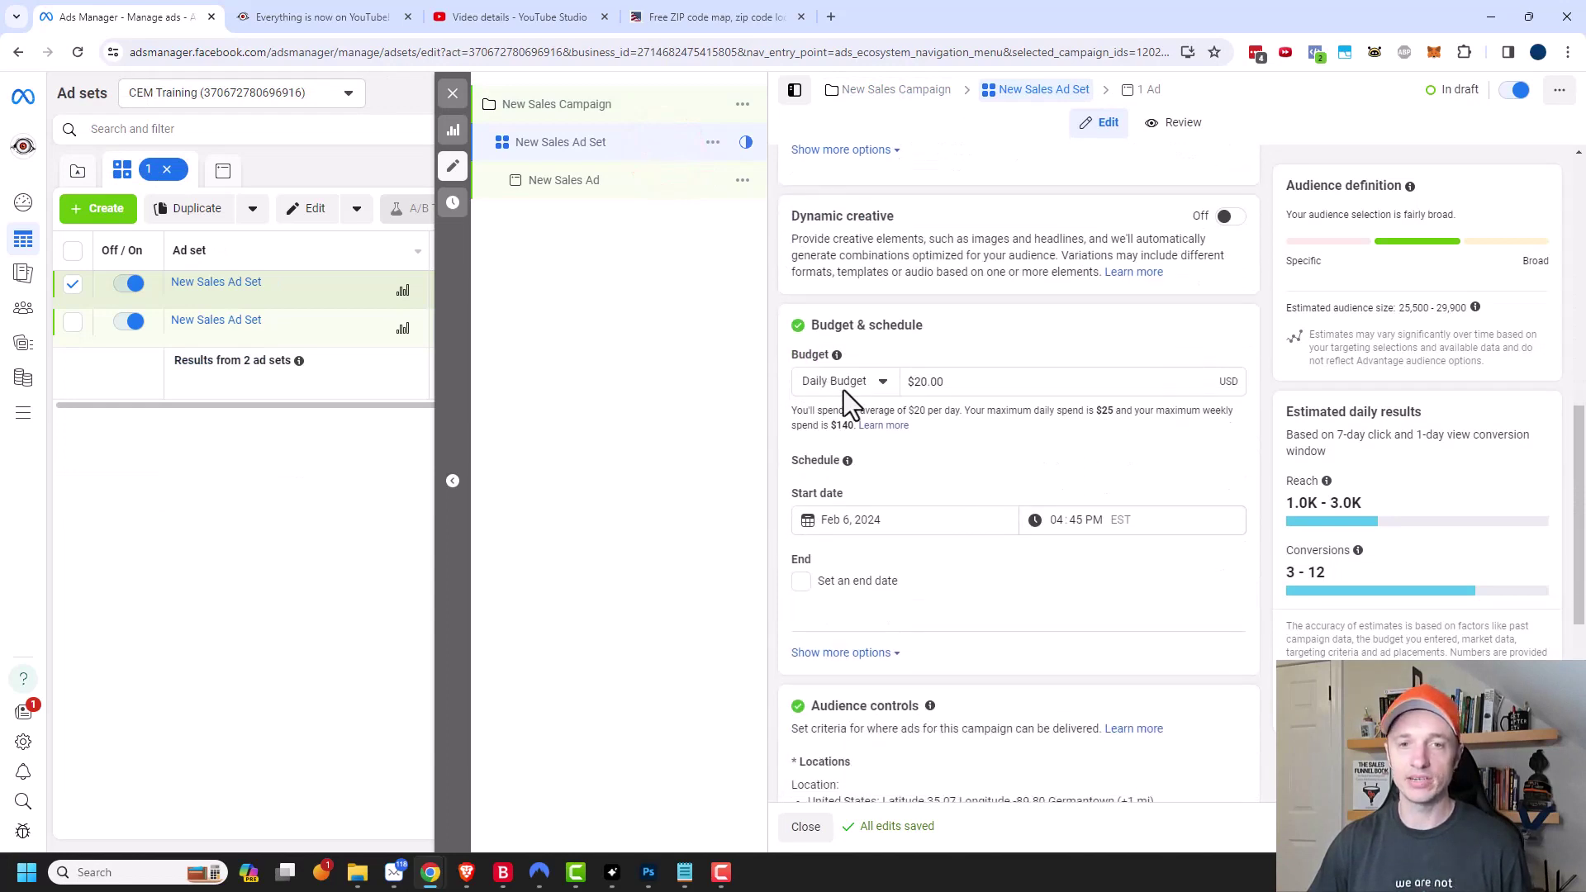
pyautogui.click(849, 380)
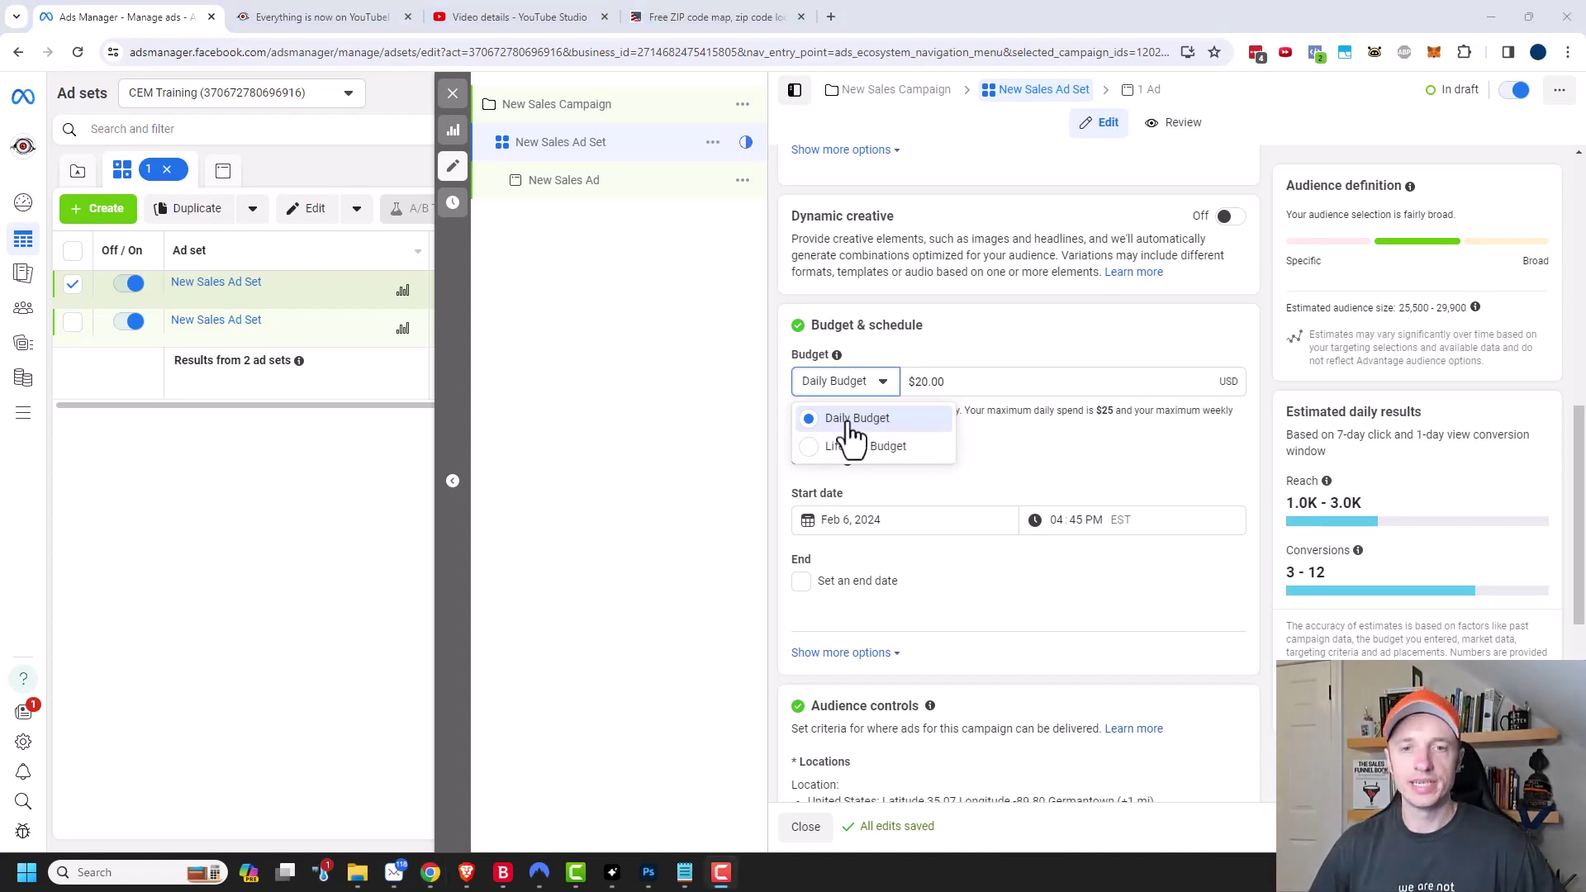
# Dismiss the budget type choices, keeping the $20 daily budget
pyautogui.click(973, 349)
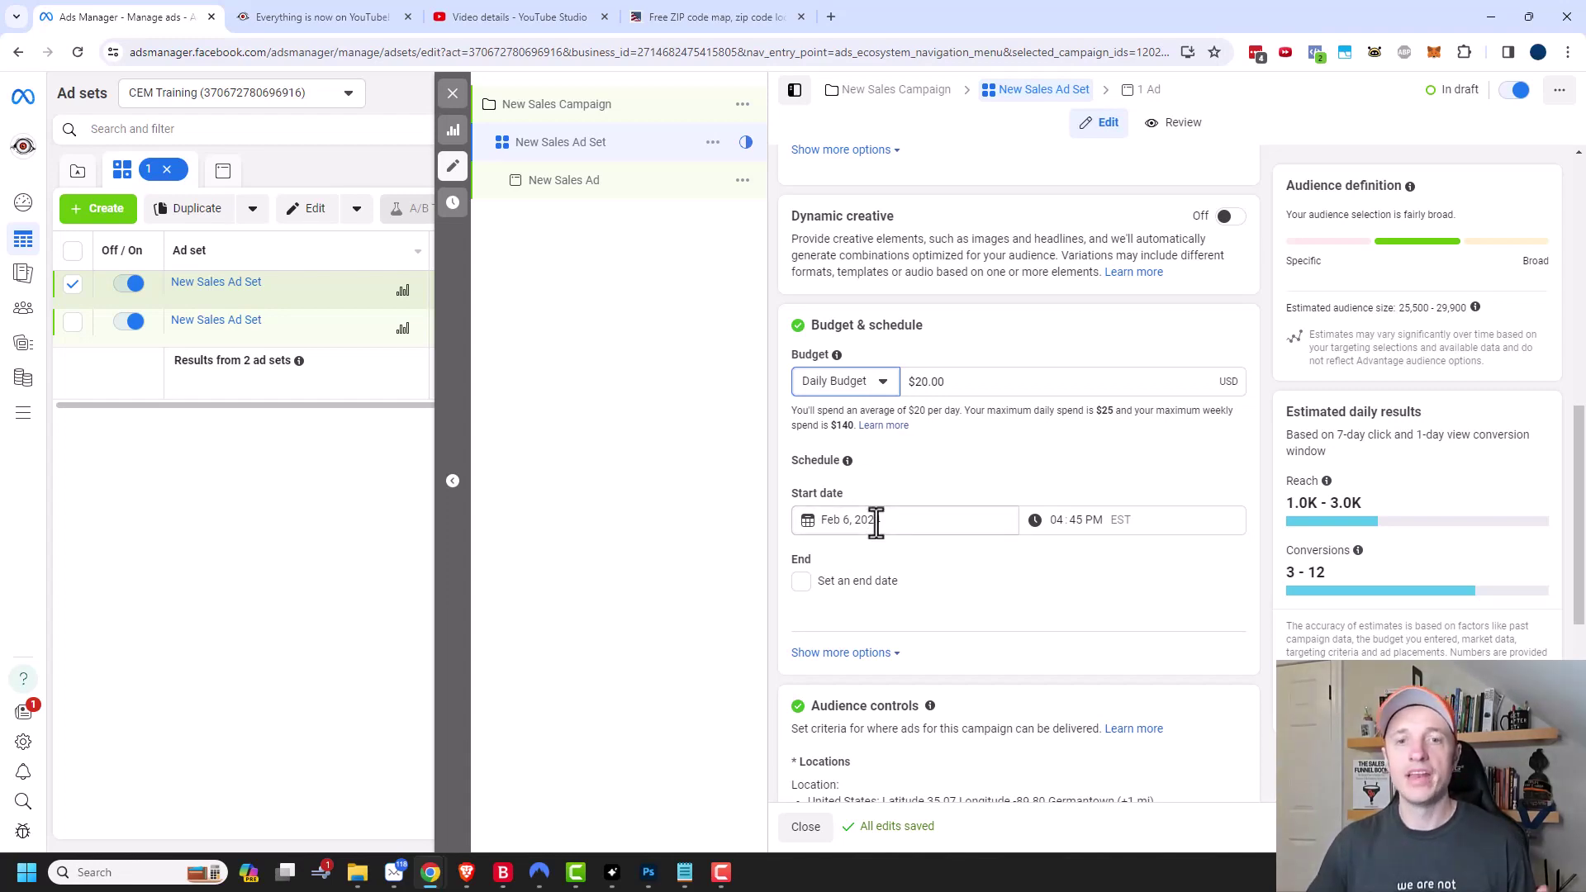
pyautogui.click(800, 581)
pyautogui.scroll(-1, 918, 595)
pyautogui.click(873, 536)
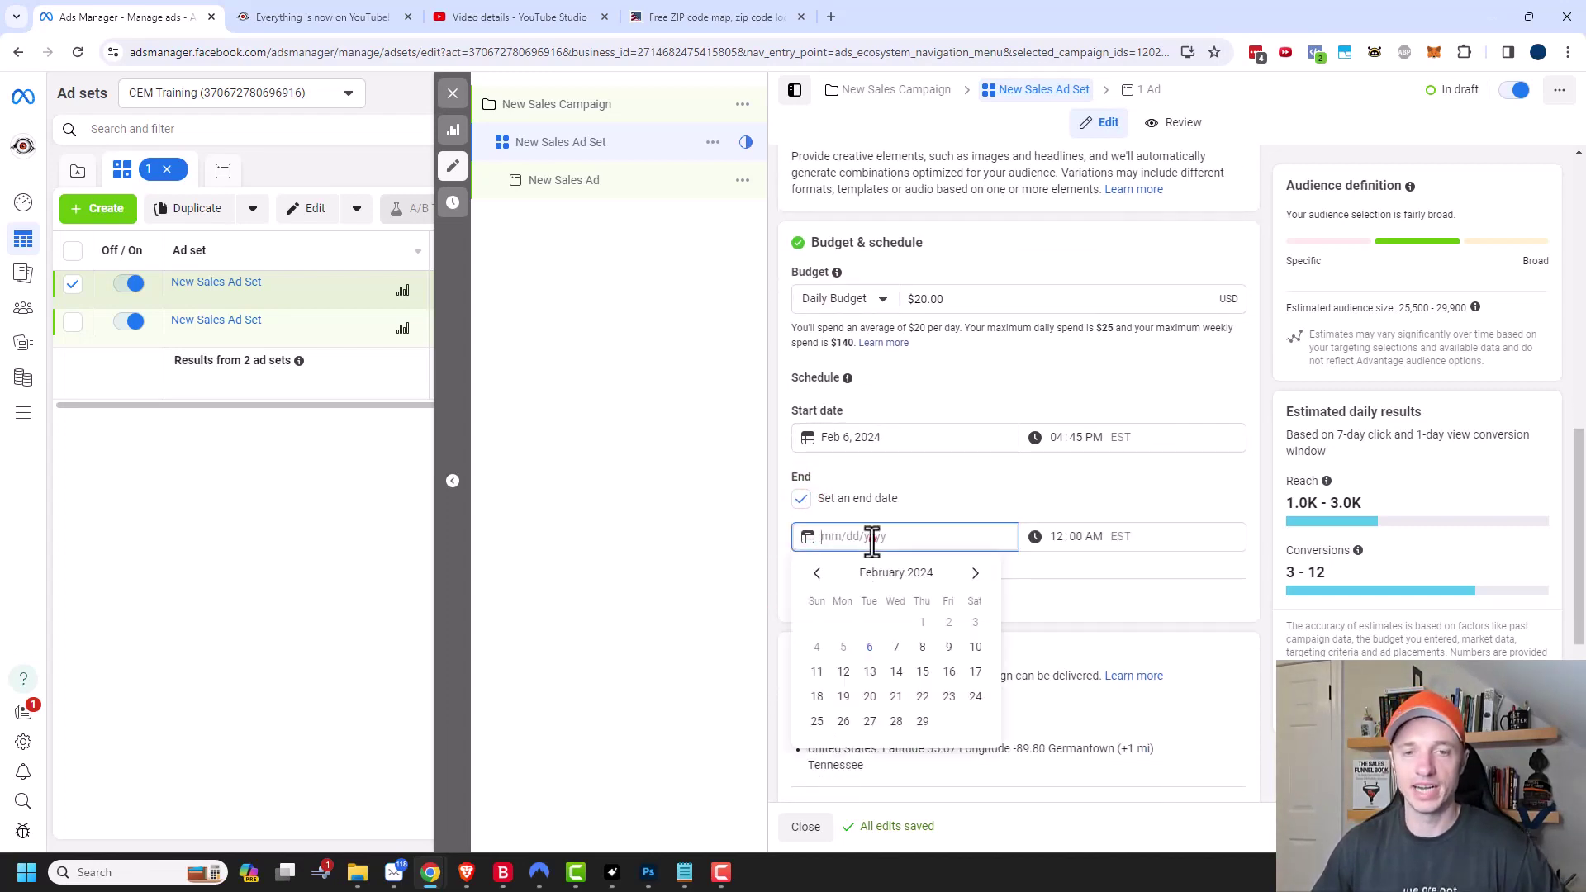
pyautogui.click(869, 695)
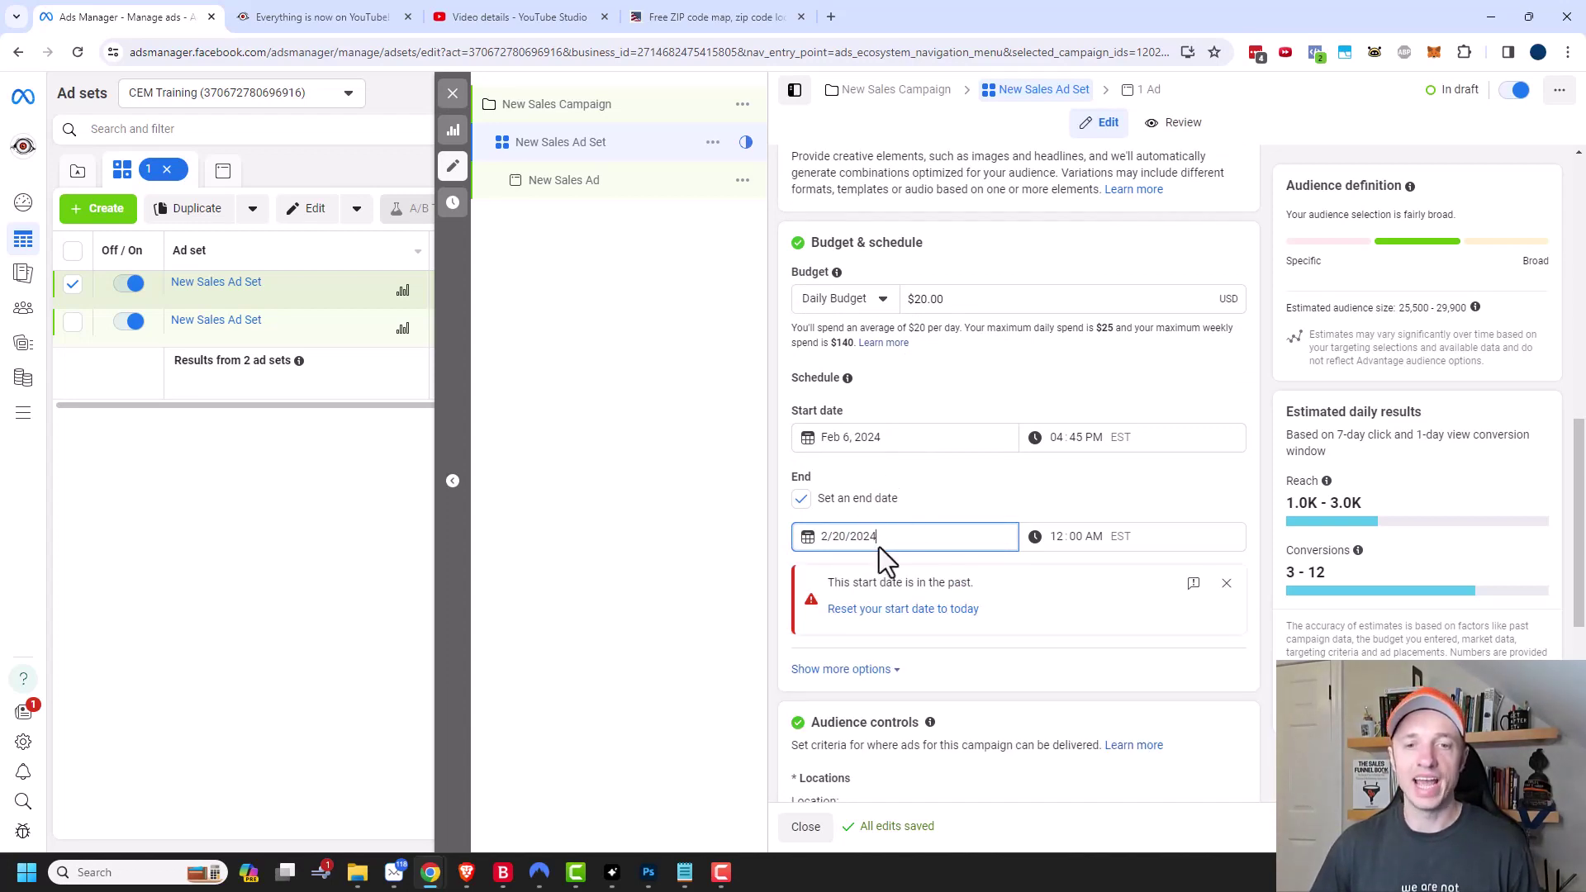
pyautogui.click(870, 299)
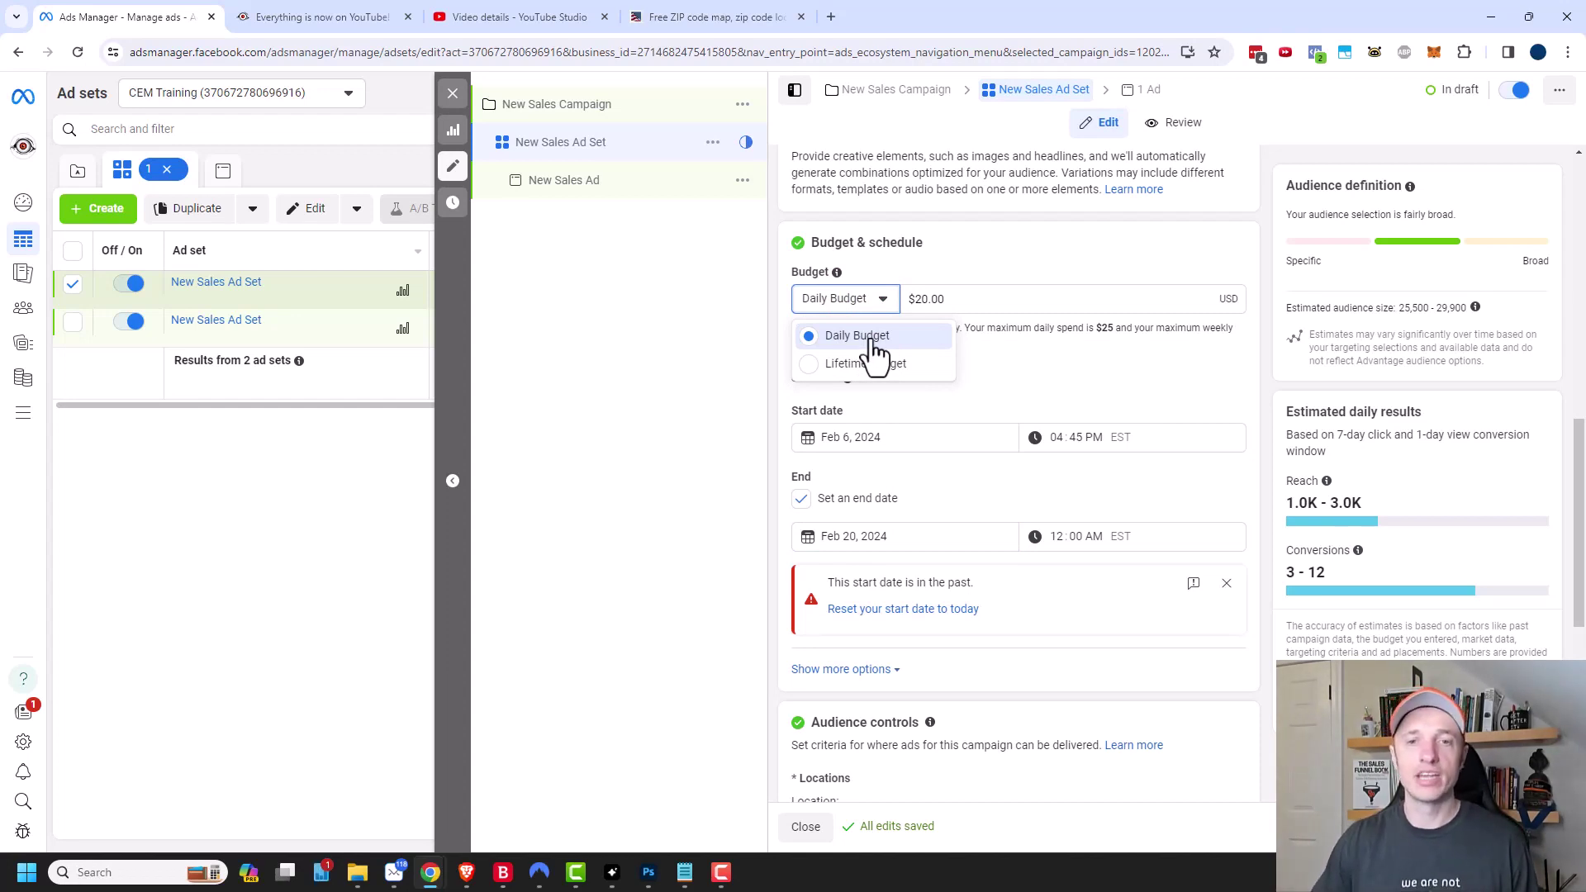
pyautogui.click(1023, 369)
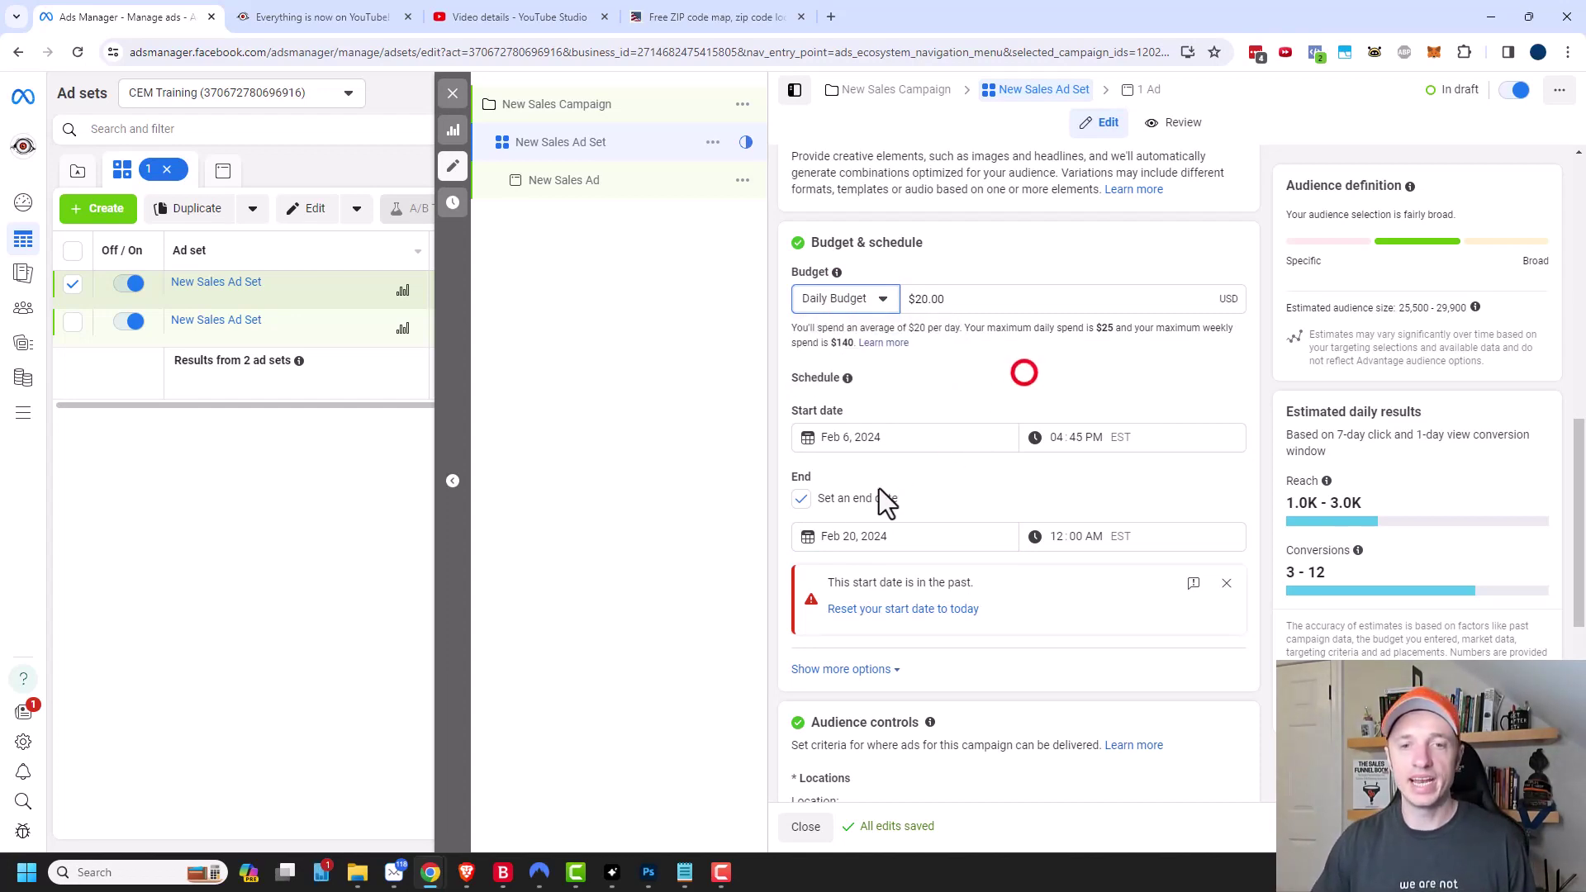
pyautogui.click(802, 501)
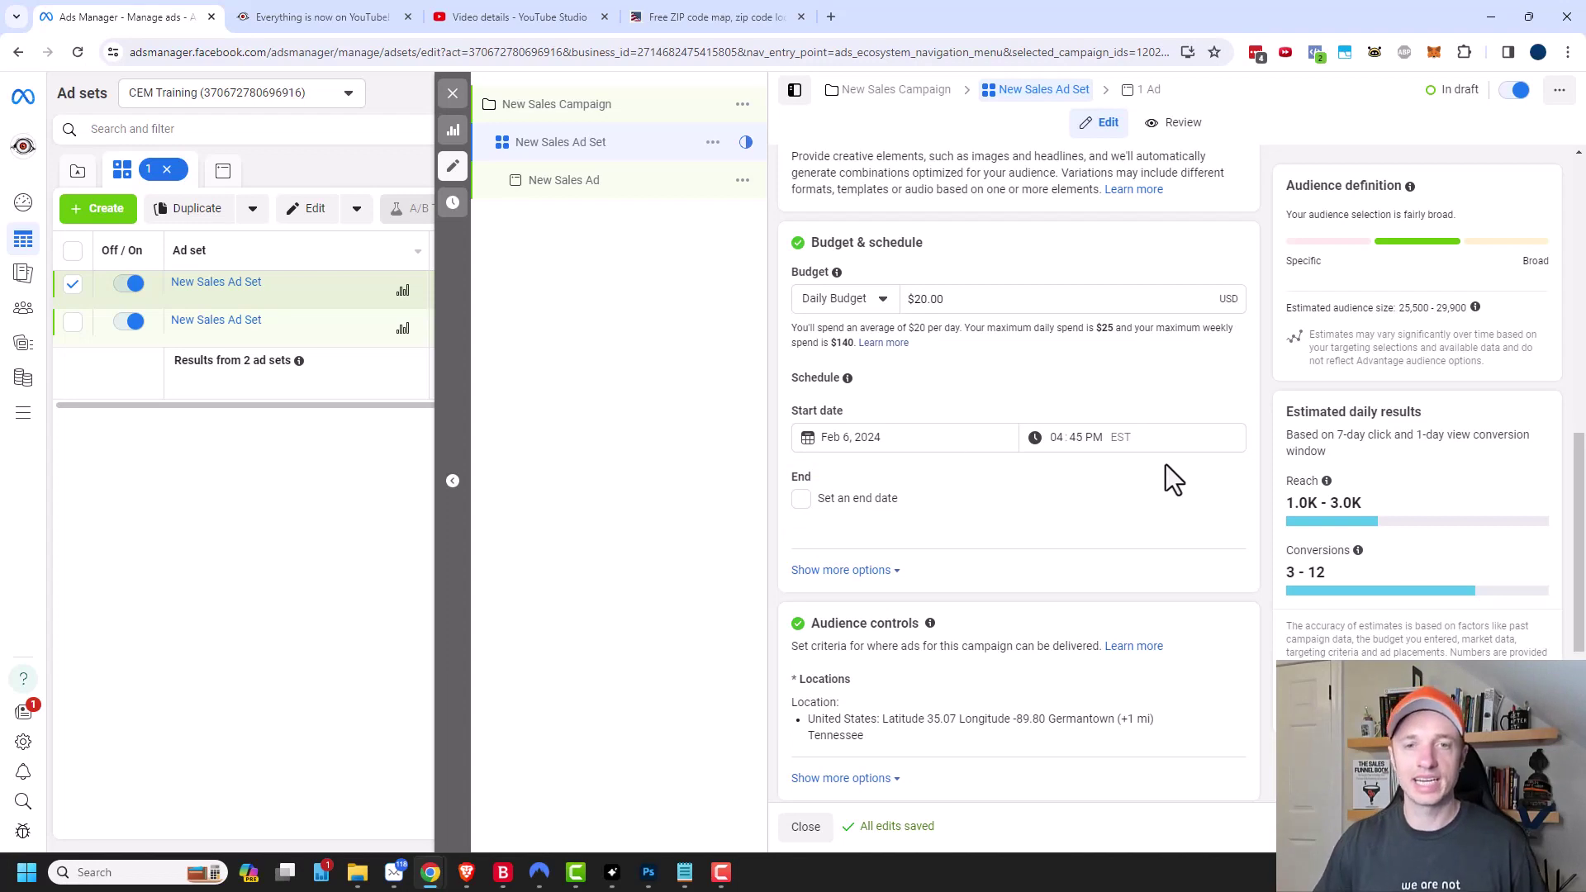
# Switch the ad set to a Lifetime Budget, defaulting to $350 ending Mar 6, 2024
pyautogui.click(855, 299)
pyautogui.click(854, 363)
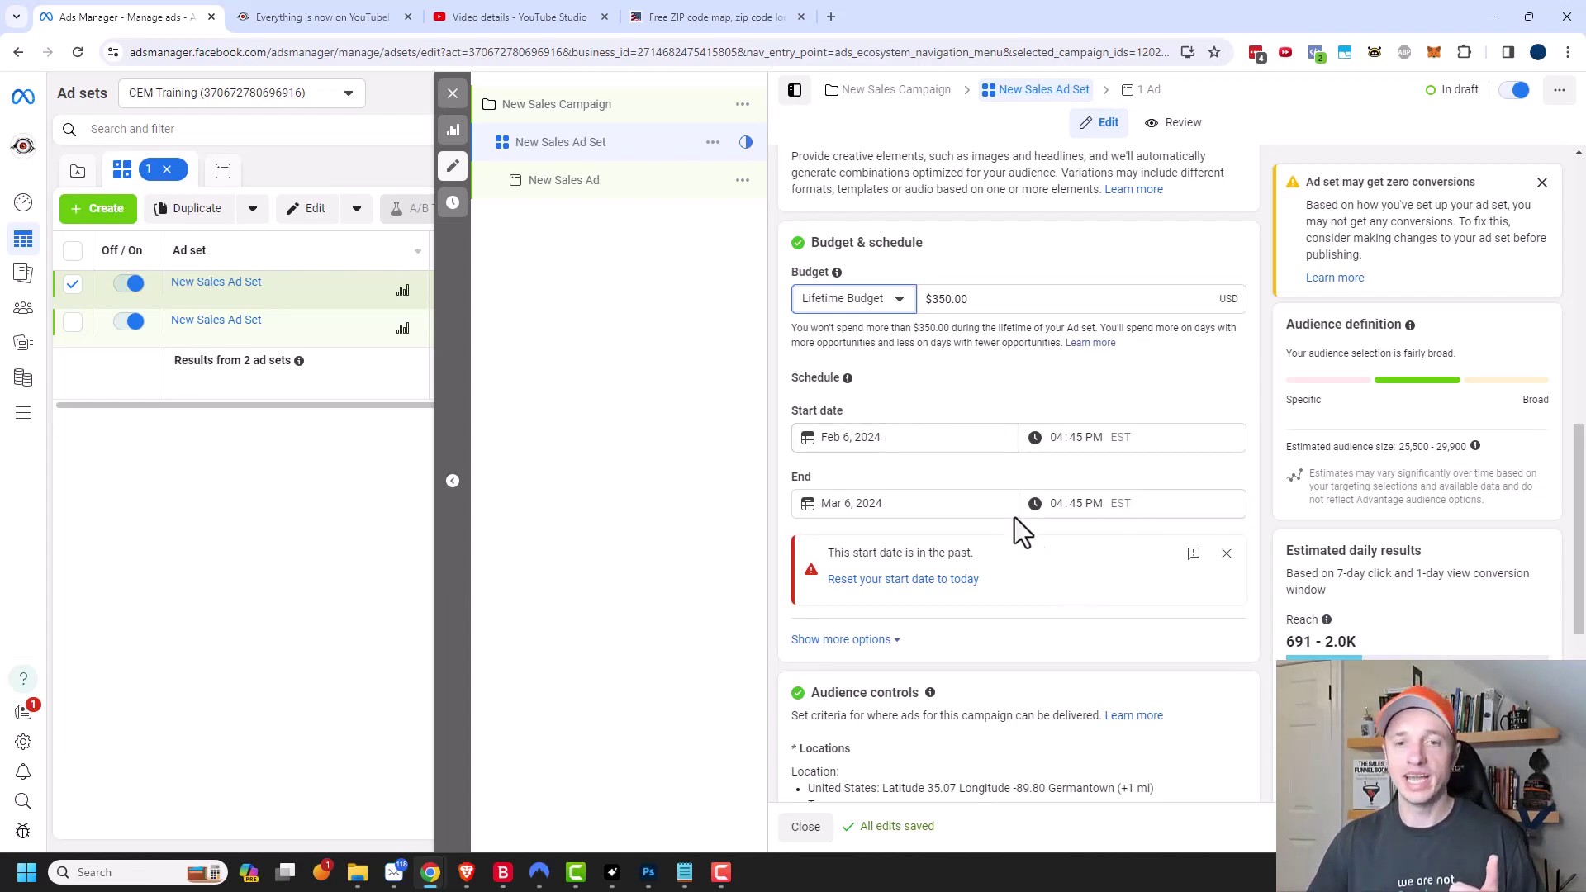
# Set the end date to Mar 20, 2024 and the lifetime budget to $450
pyautogui.click(904, 501)
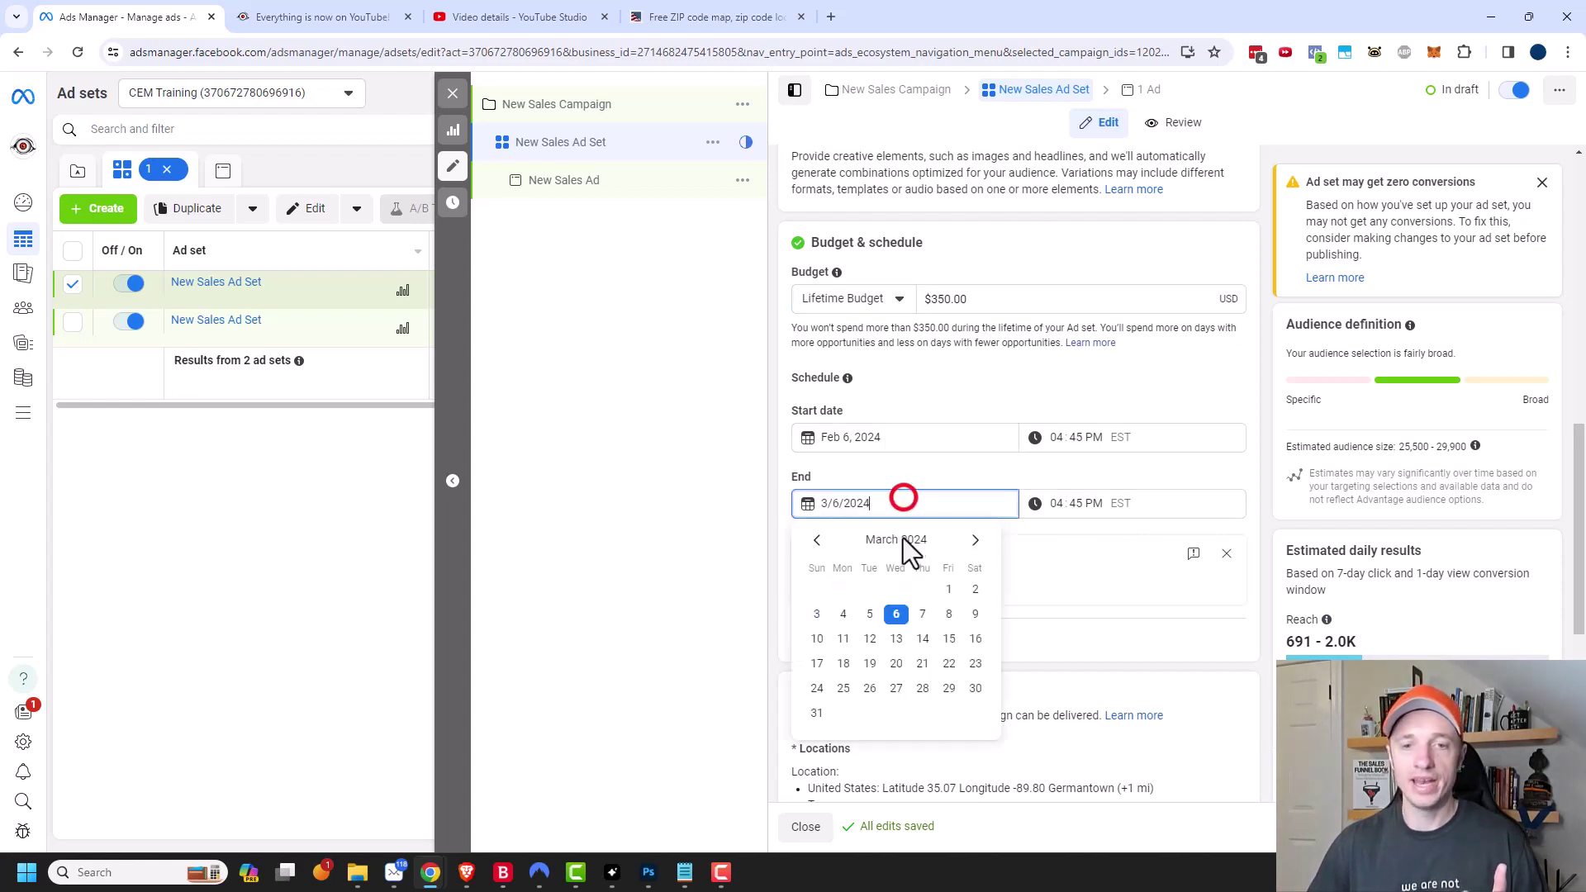
pyautogui.click(898, 663)
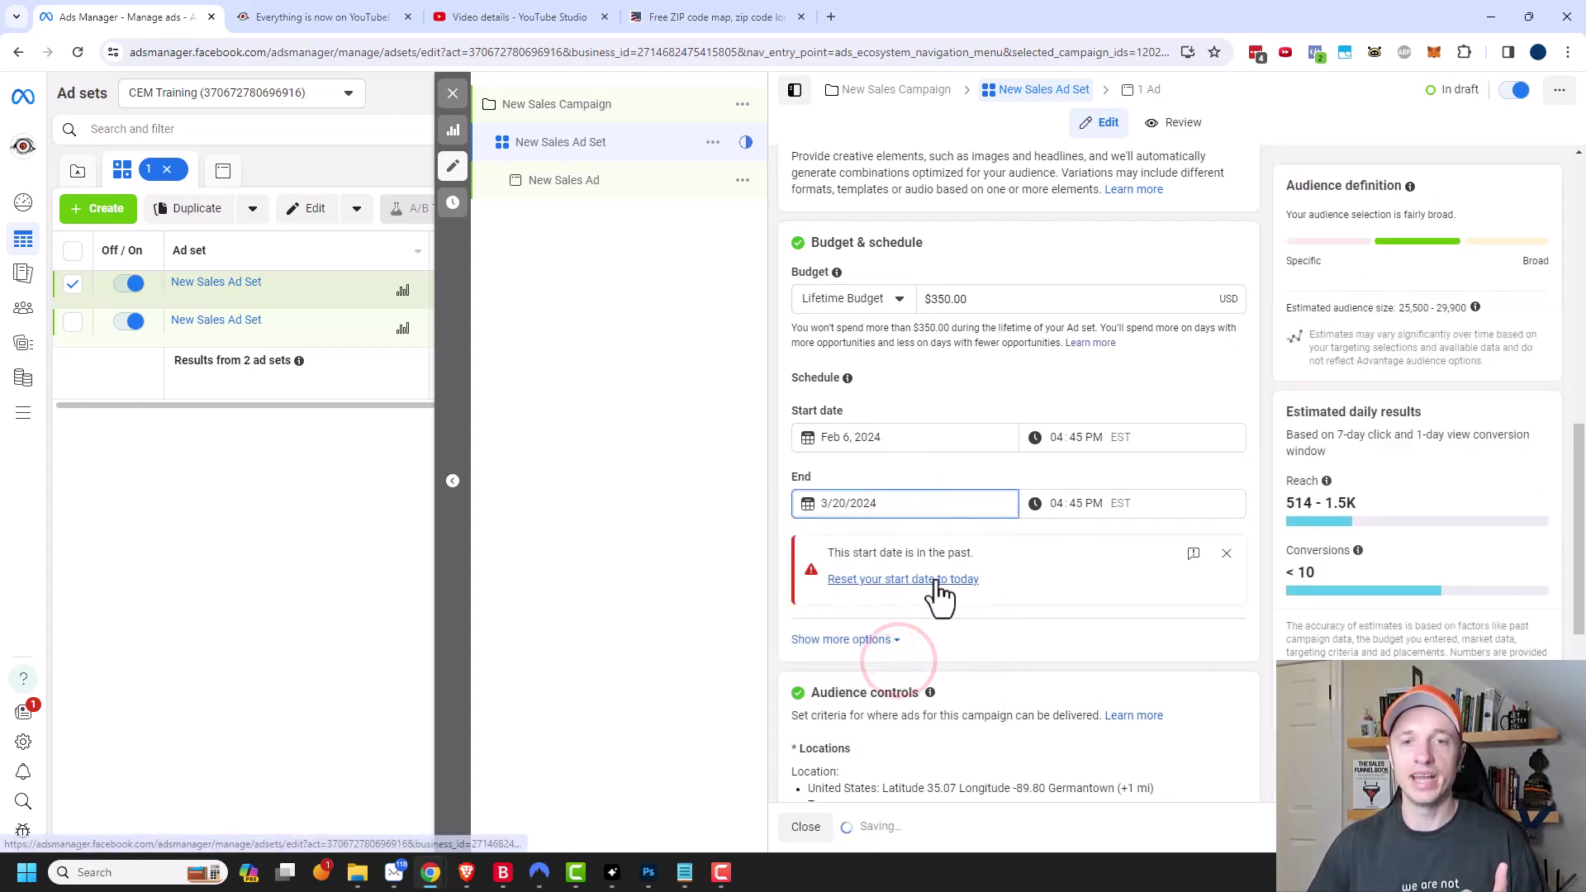
pyautogui.moveTo(935, 299); pyautogui.dragTo(1030, 299)
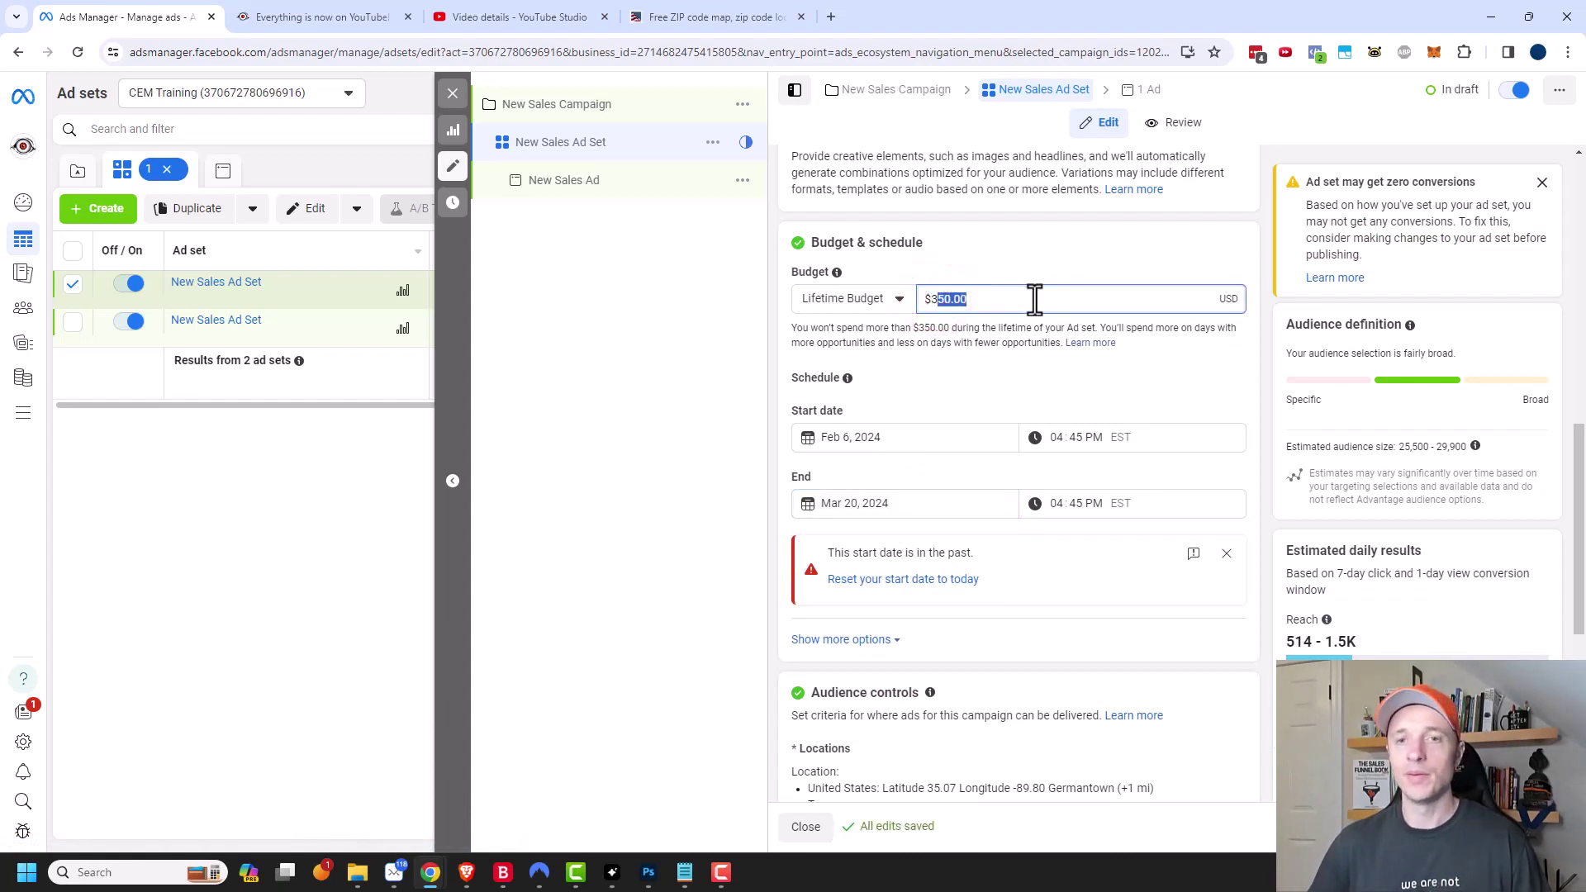
pyautogui.write('4')
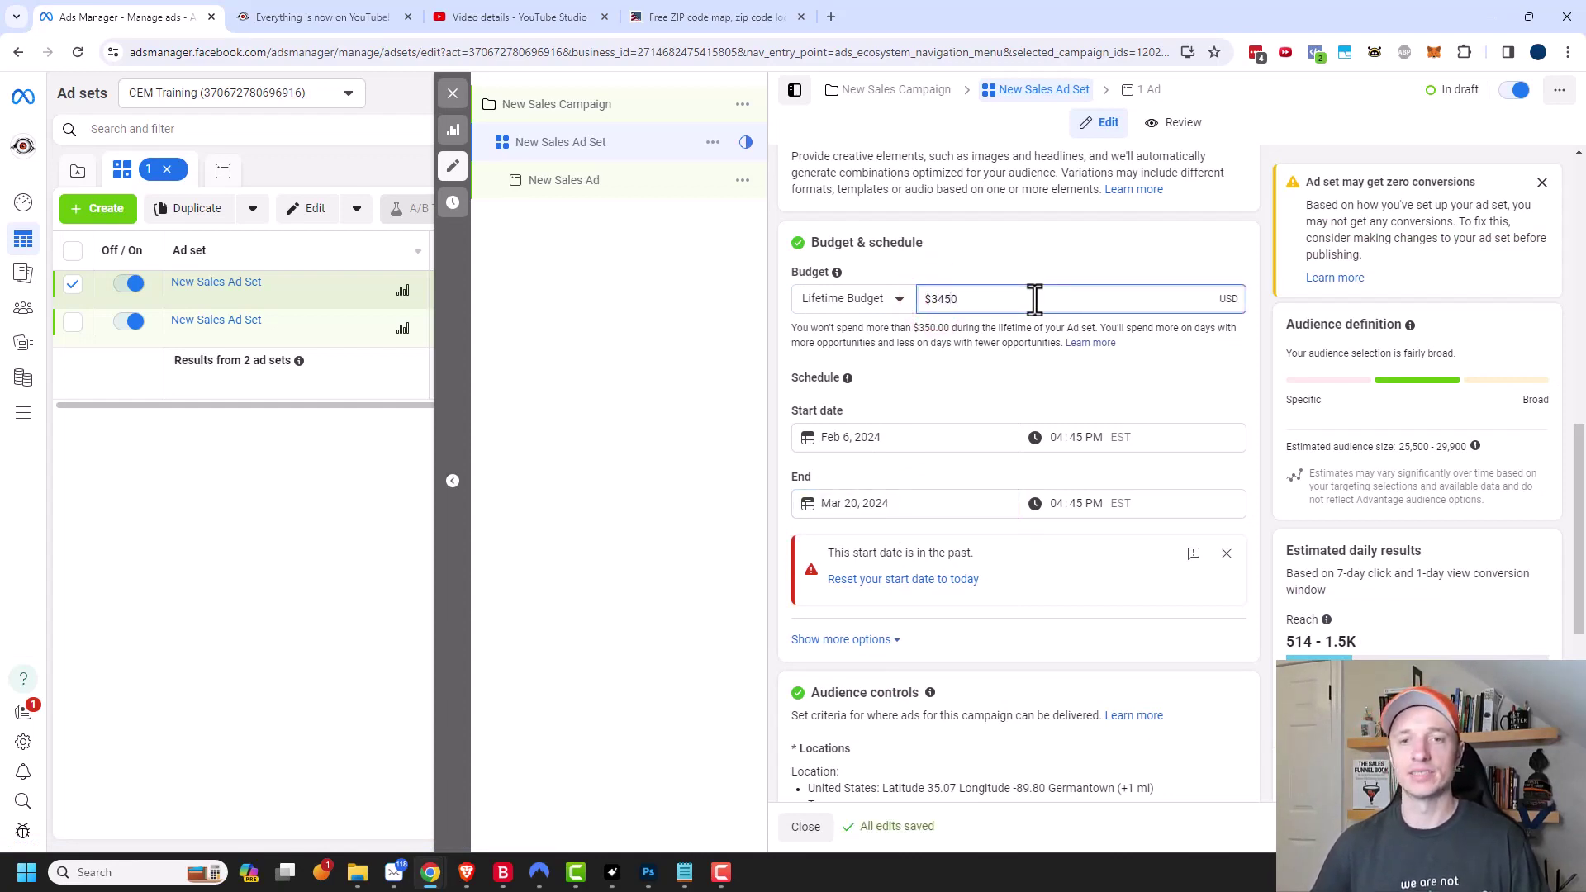
pyautogui.press('Home')
pyautogui.press('Delete')
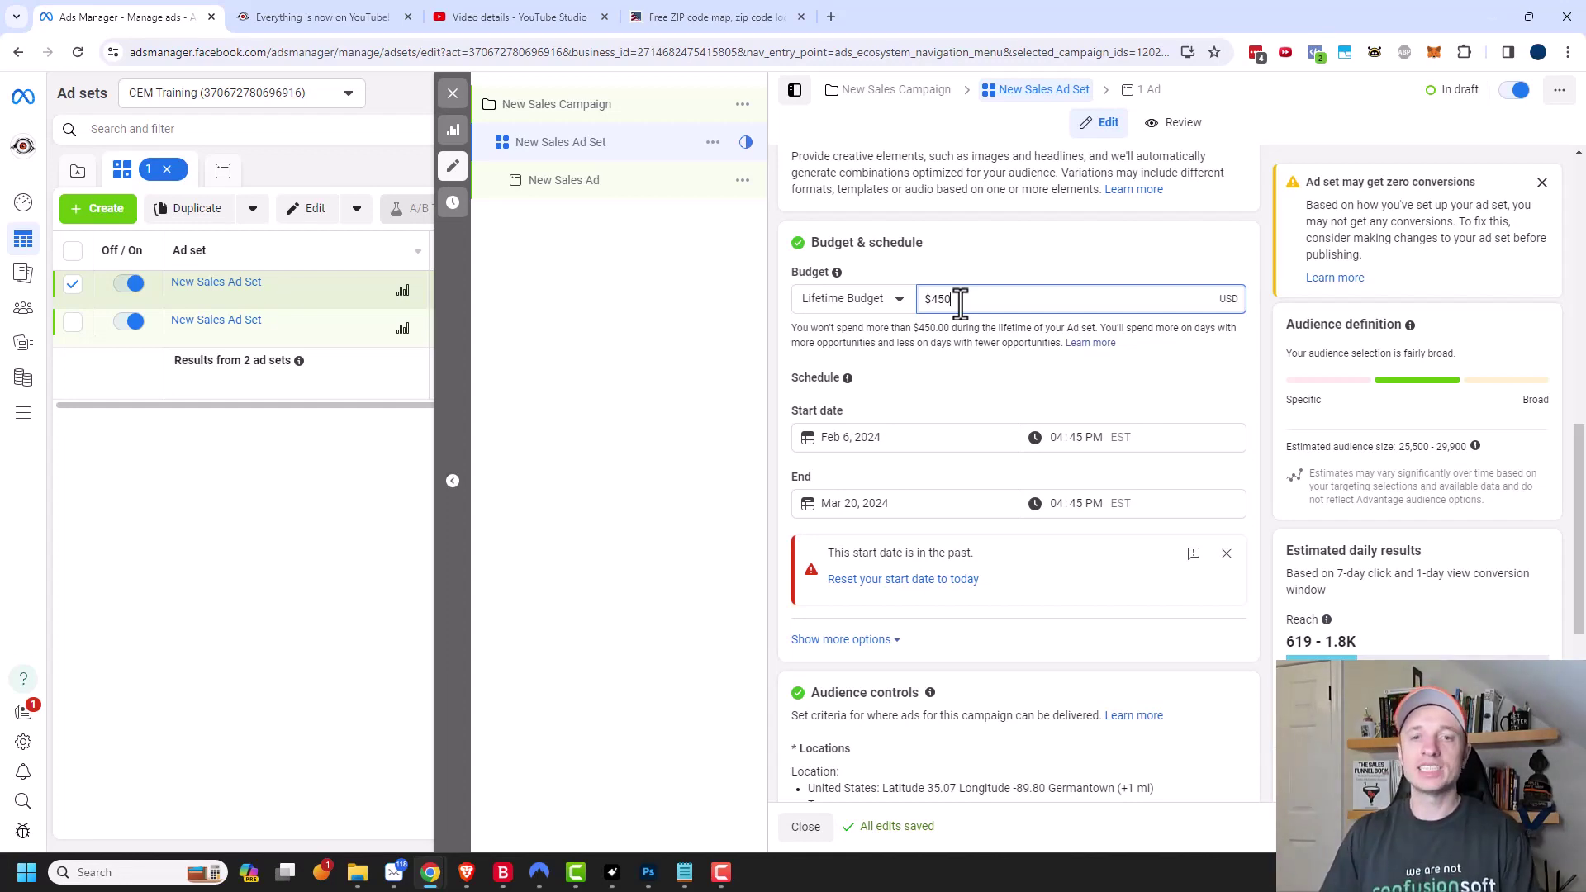
# Show the budget type choices confirming Lifetime Budget at $450.00
pyautogui.click(873, 295)
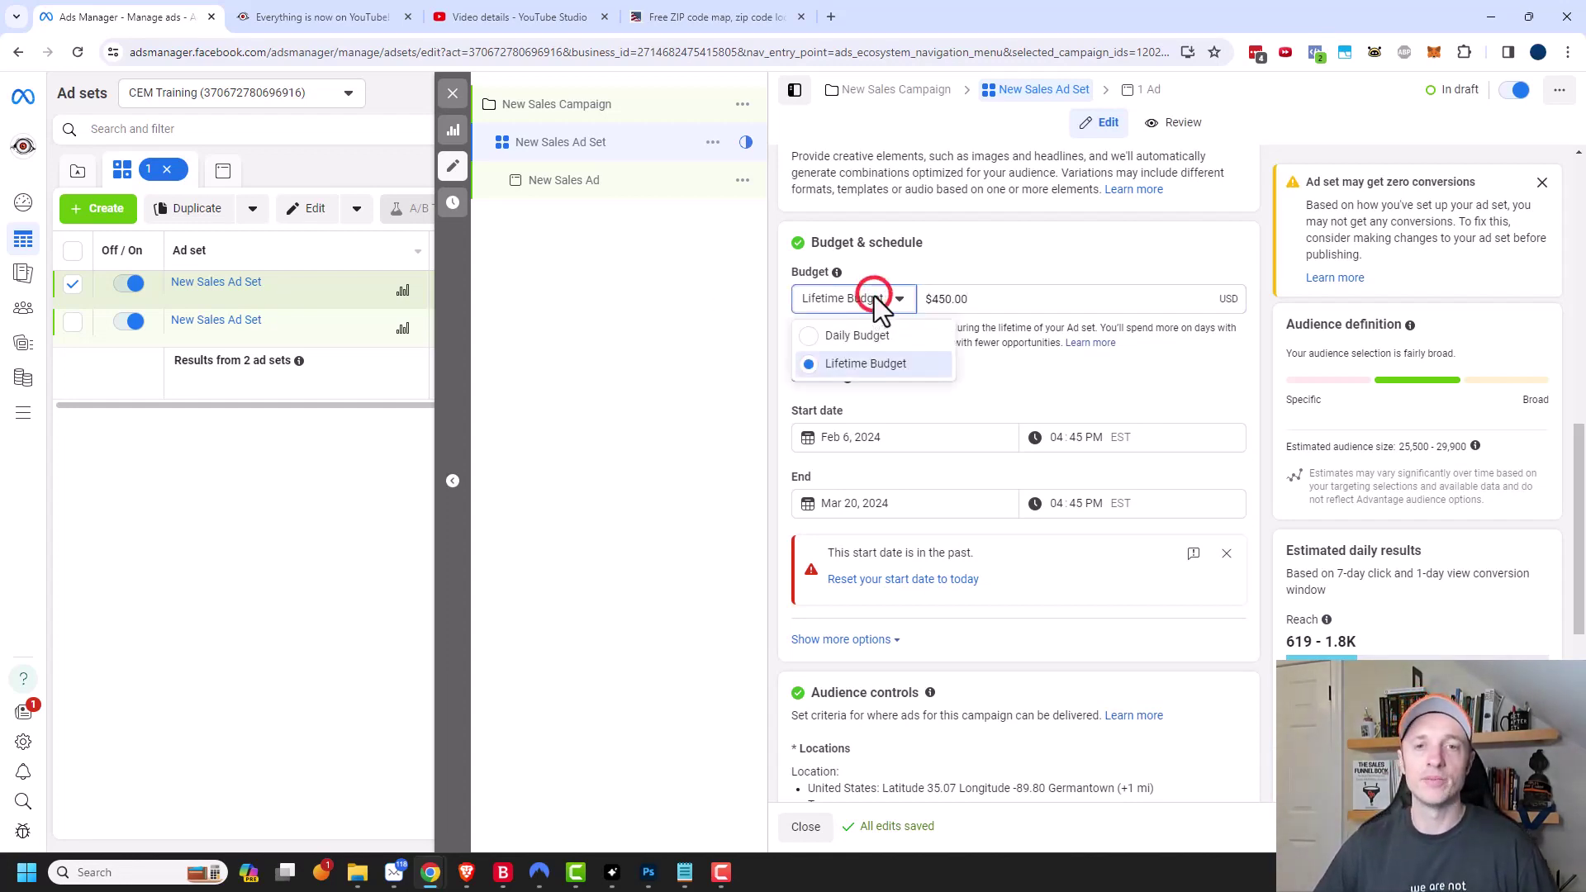